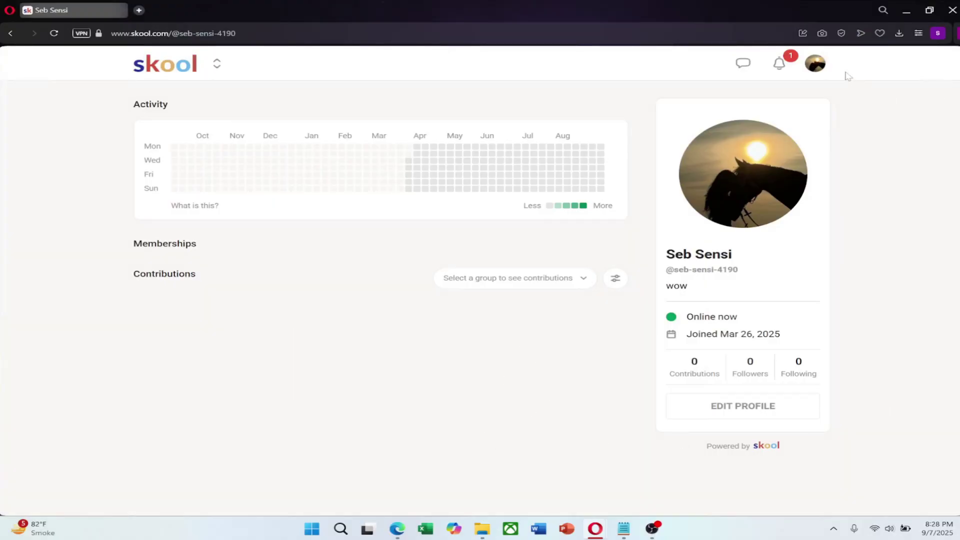
Step: Open Settings from the avatar menu in the top bar
left_click(815, 64)
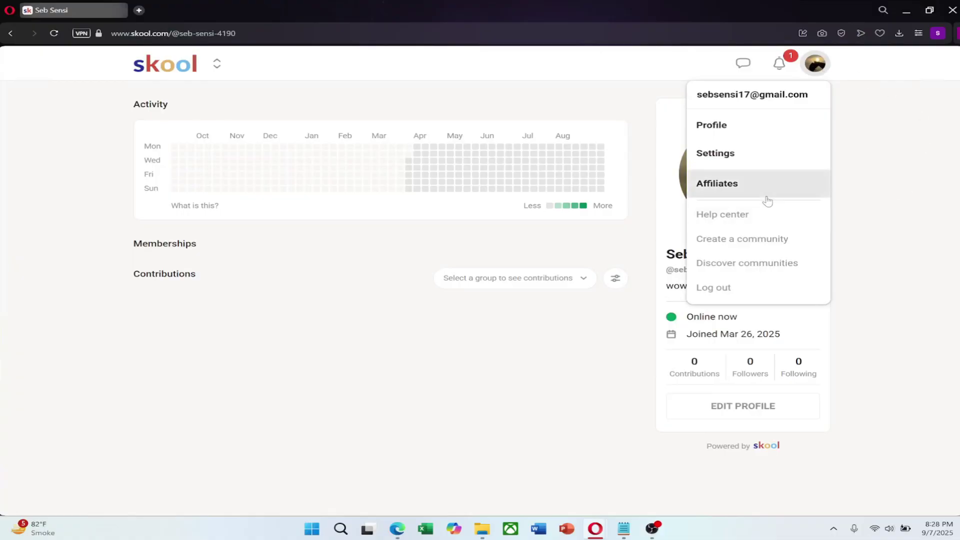
left_click(724, 159)
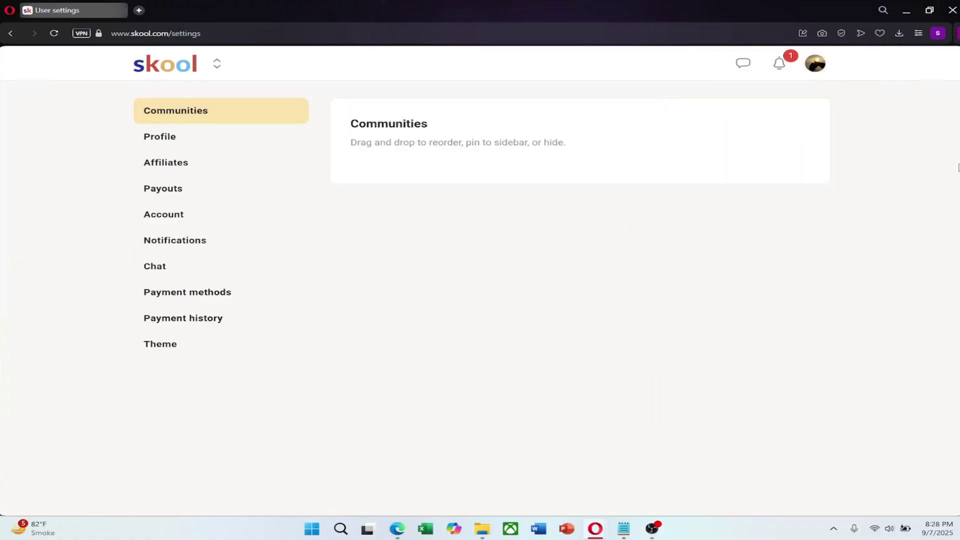
Step: Show the Payment methods settings listing the Mastercard expiring 03/2031
left_click(189, 300)
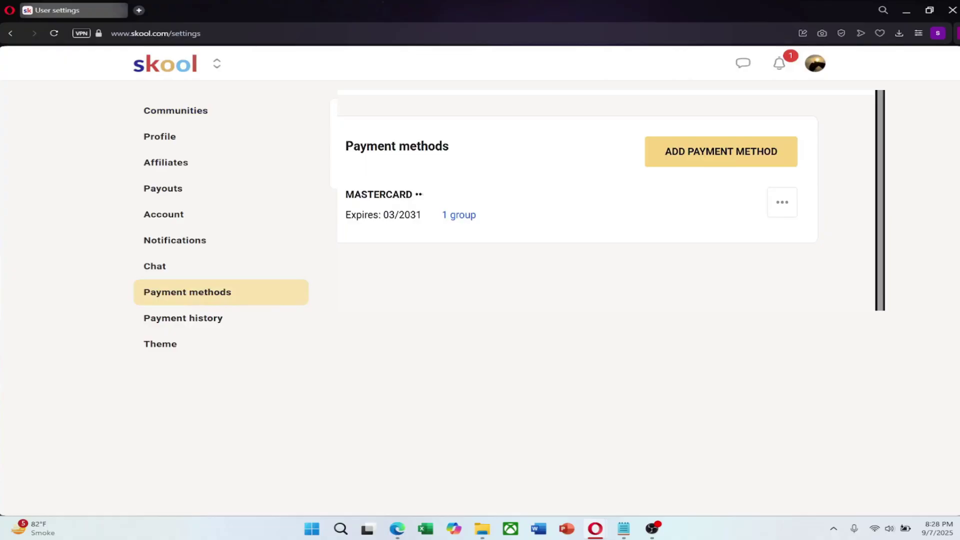
Step: Open the Mastercard row's three-dot menu showing Transfer subscription and Remove
left_click(782, 202)
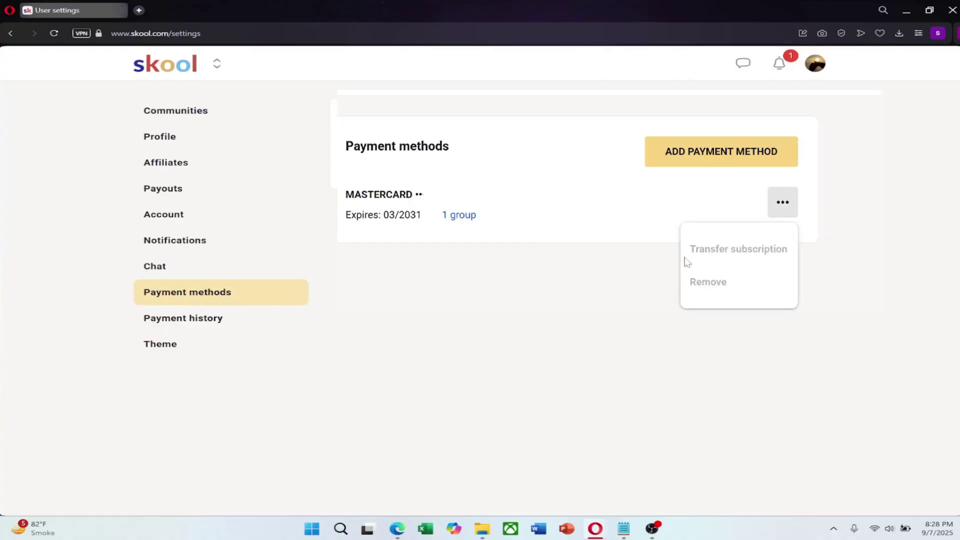